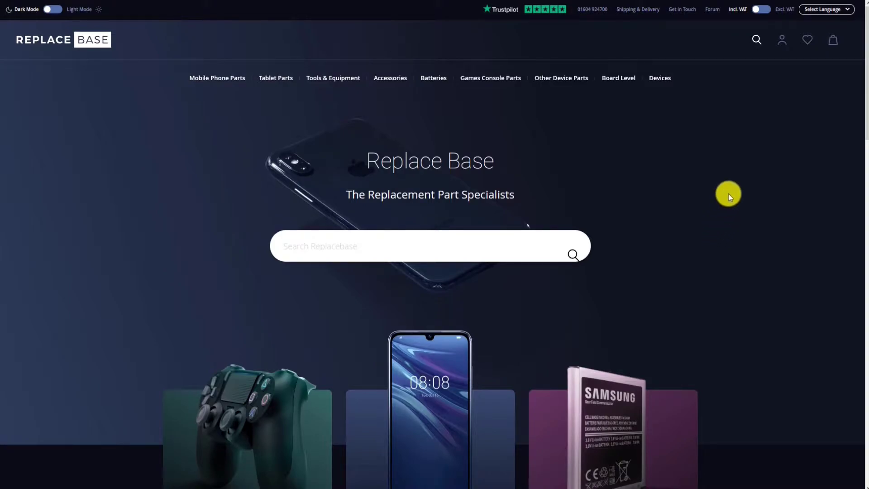
# Step: Sign in to Replace Base and find the RepairDesk Token field on Edit Account Information
pyautogui.click(782, 40)
pyautogui.click(478, 138)
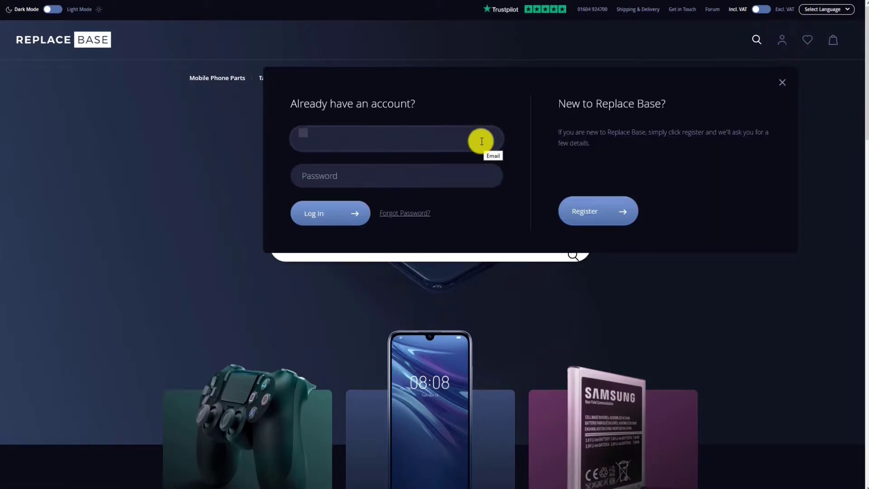
pyautogui.click(342, 215)
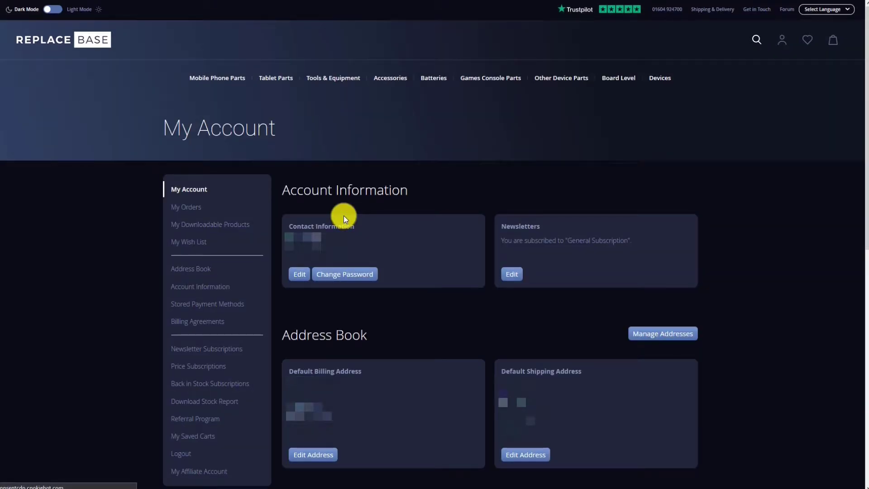
pyautogui.click(200, 293)
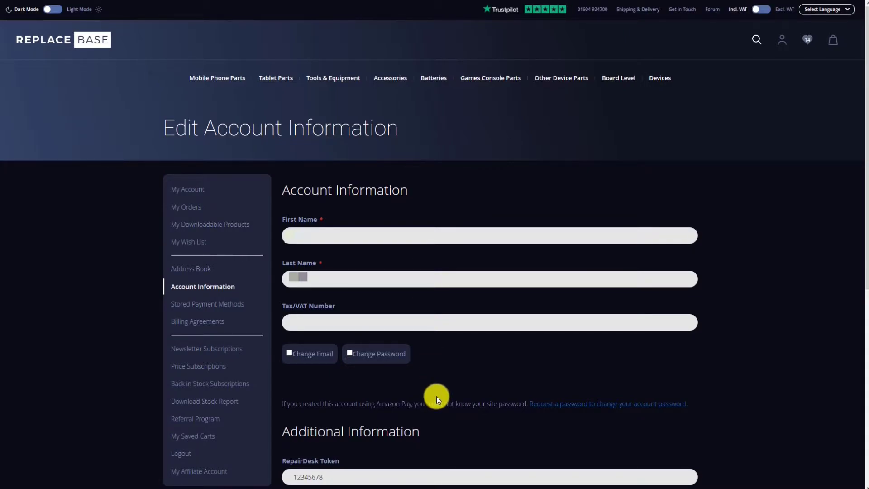
pyautogui.scroll(-3, 436, 395)
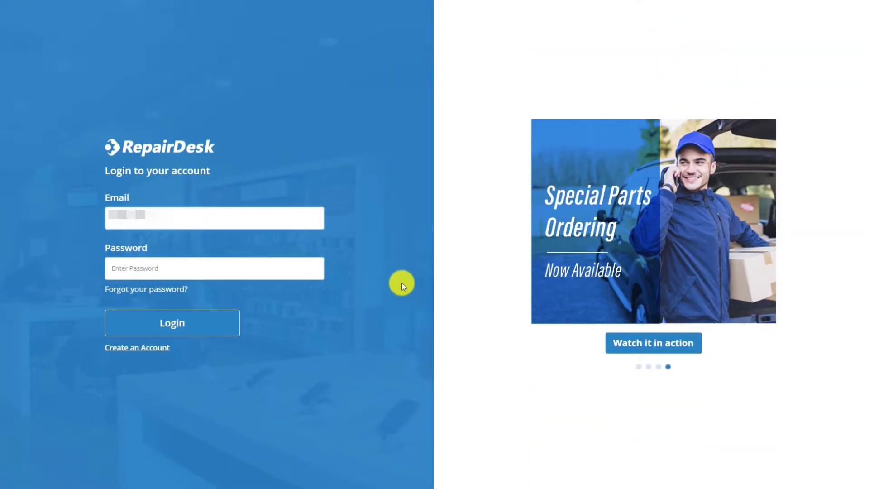
# Step: Log in to RepairDesk with the account password
pyautogui.press('Tab')
pyautogui.write('12345678')
pyautogui.press('Return')
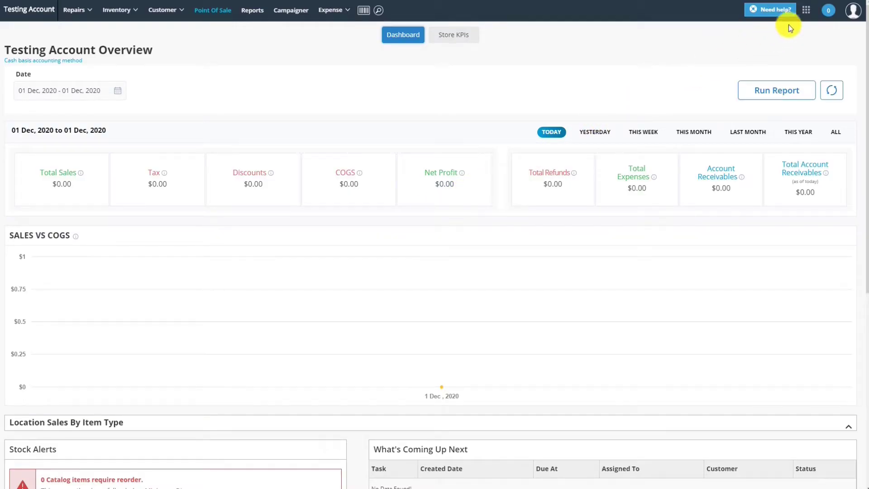
# Step: Connect the Replace Base integration under Integrations using the account e-mail and API token
pyautogui.click(803, 20)
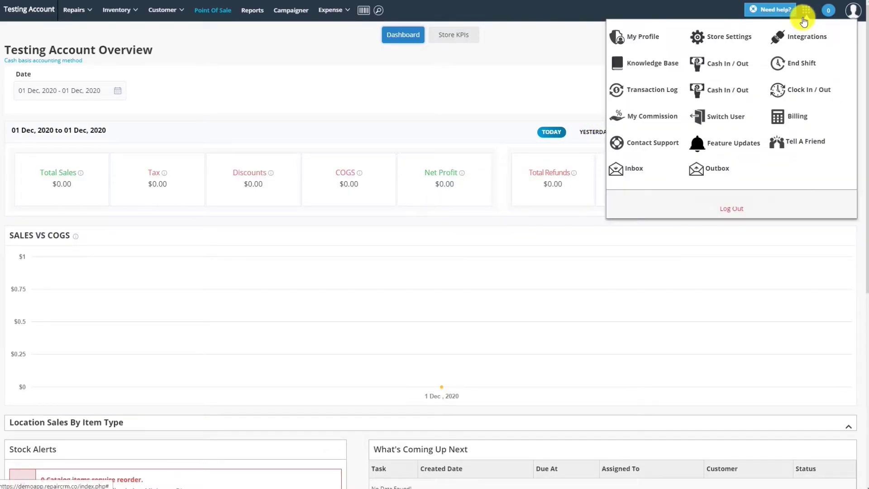
pyautogui.click(801, 39)
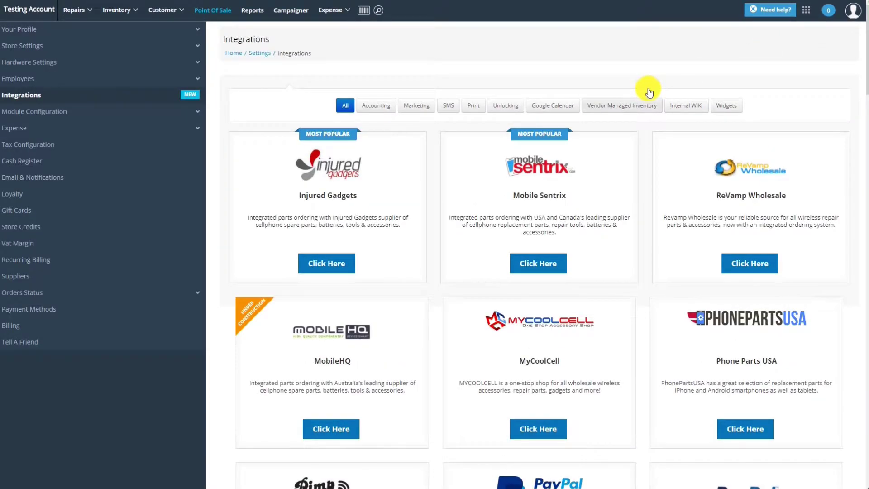
pyautogui.scroll(-4, 629, 117)
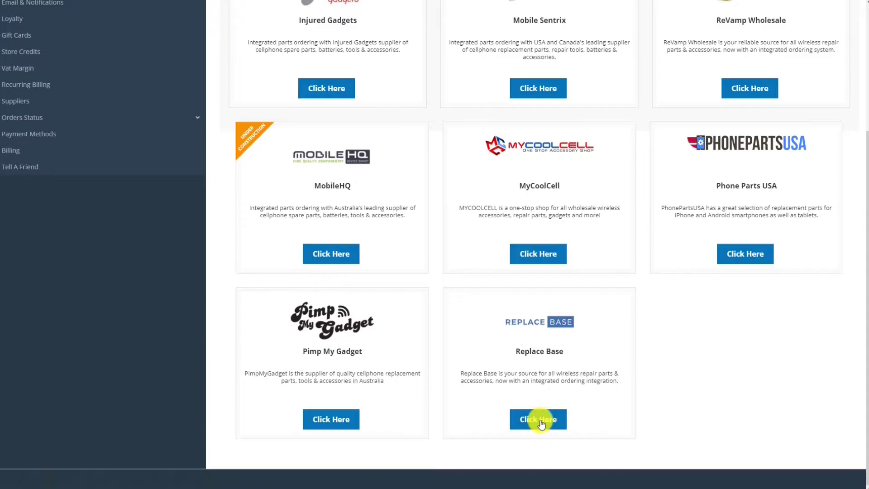
pyautogui.click(541, 424)
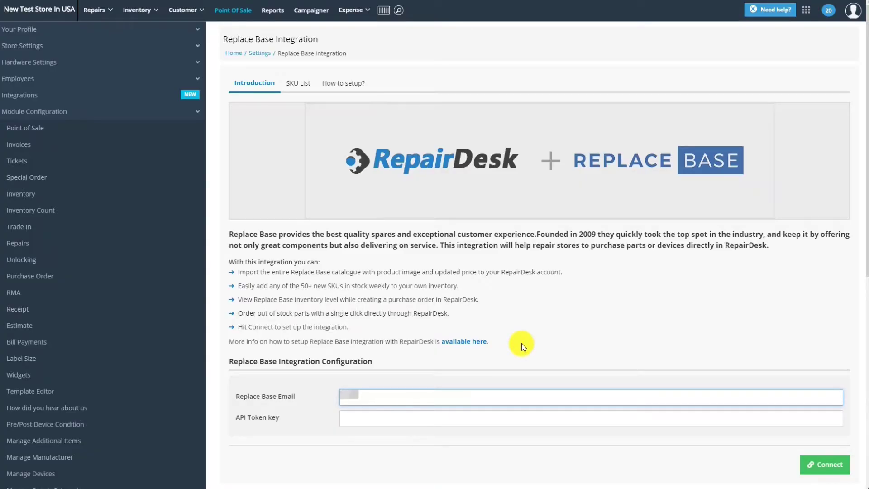
pyautogui.press('Tab')
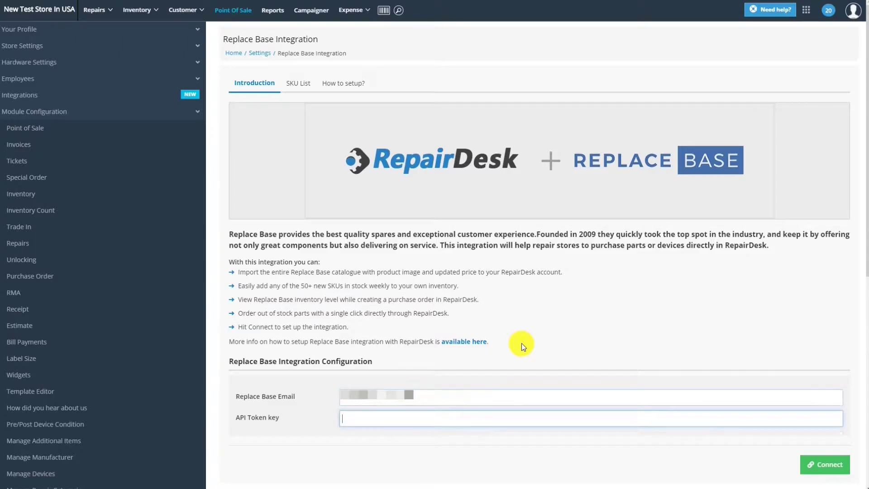
pyautogui.write('12345678')
pyautogui.click(823, 463)
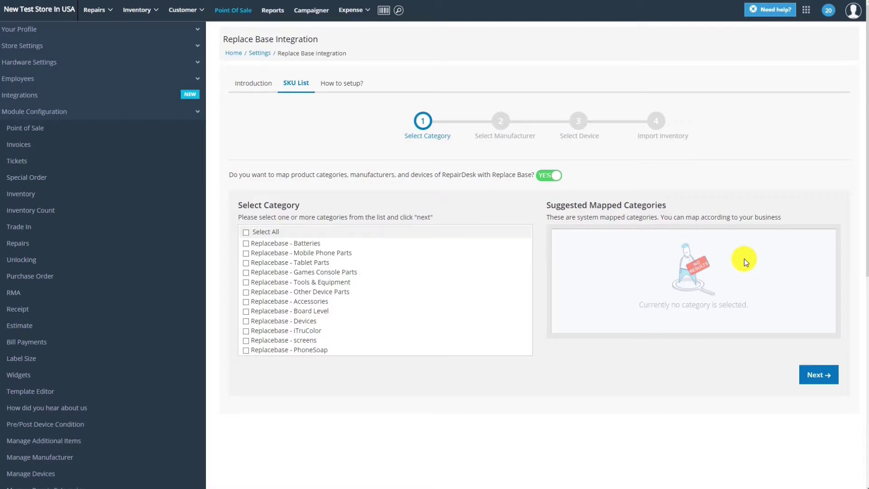
# Step: Select all categories, manufacturers and devices in the SKU List, then import and confirm
pyautogui.click(248, 235)
pyautogui.click(818, 374)
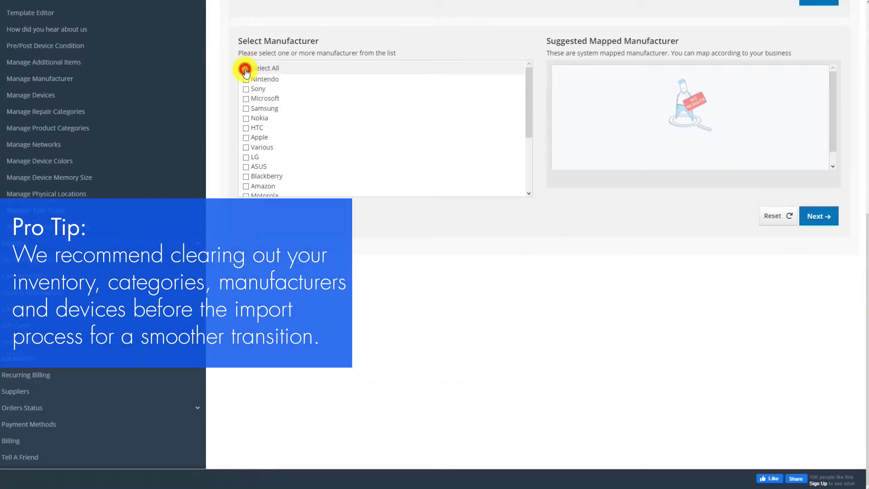
pyautogui.click(245, 68)
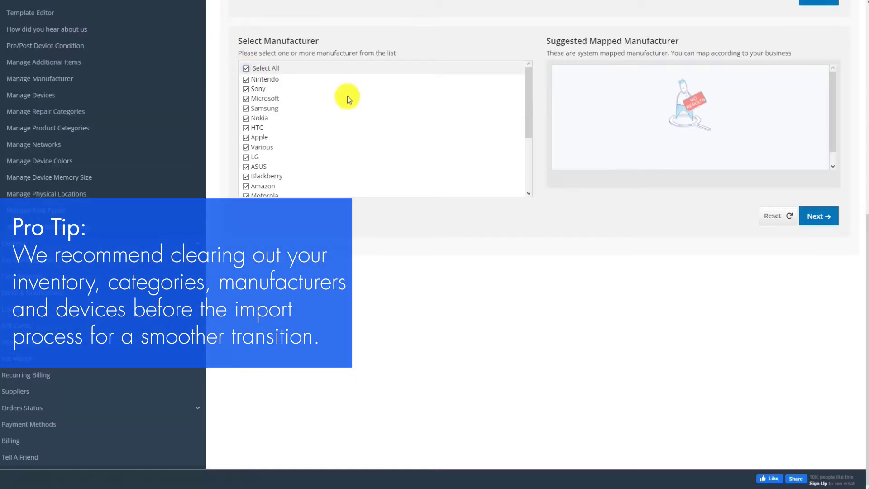
pyautogui.click(814, 220)
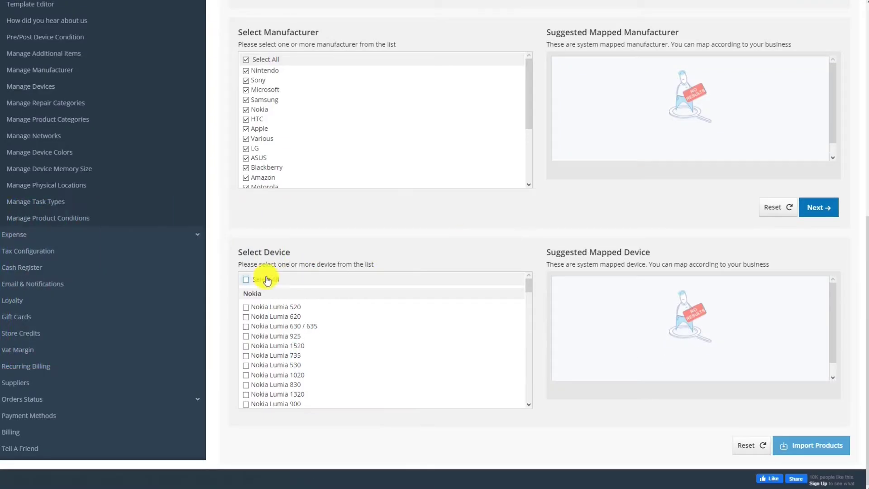
pyautogui.click(246, 281)
pyautogui.click(798, 445)
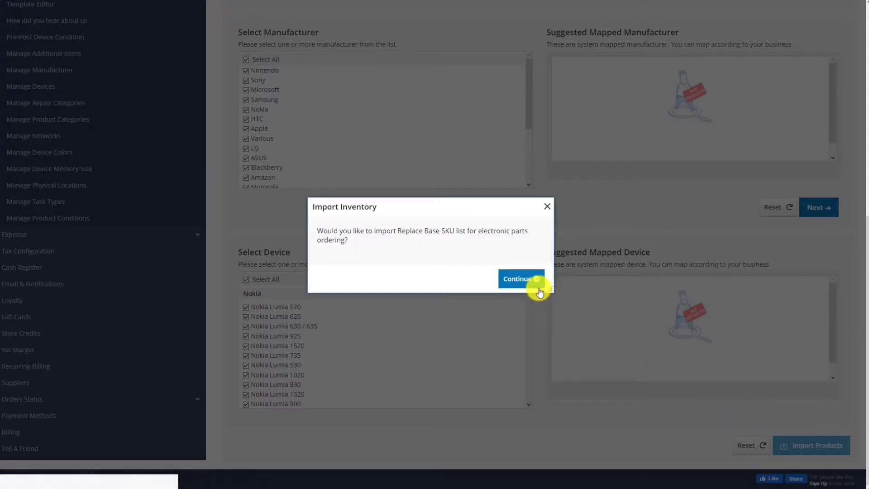
pyautogui.click(518, 278)
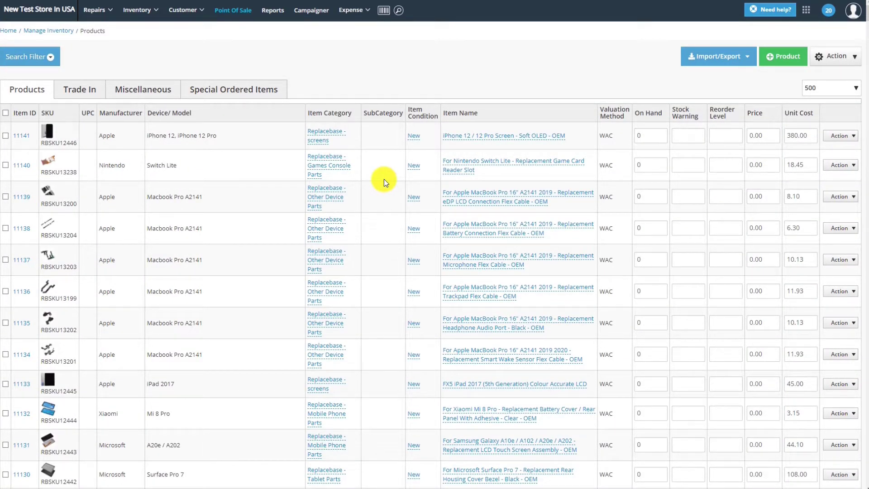
pyautogui.scroll(-20, 384, 178)
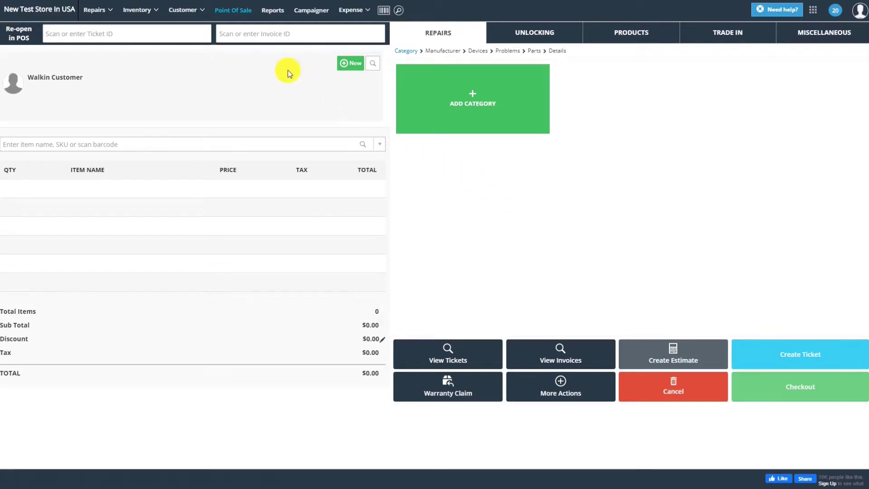
# Step: Start a new purchase order with Replace Base as the supplier
pyautogui.click(201, 20)
pyautogui.click(161, 13)
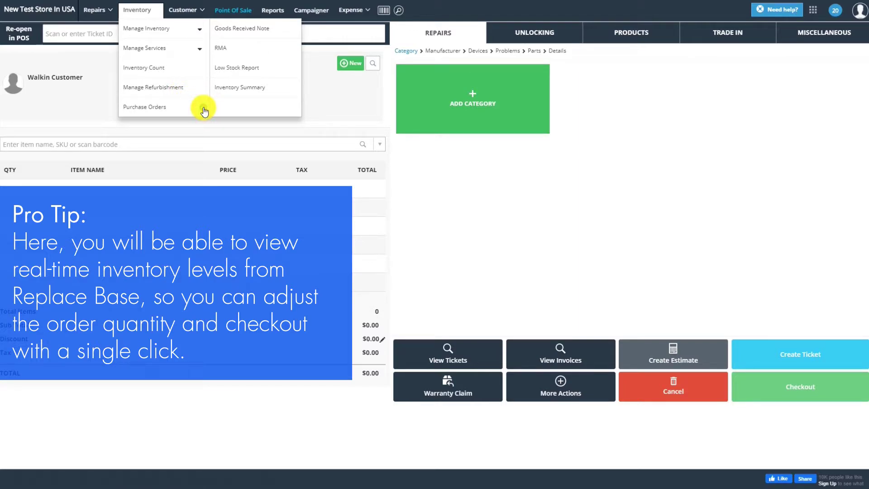
pyautogui.click(203, 109)
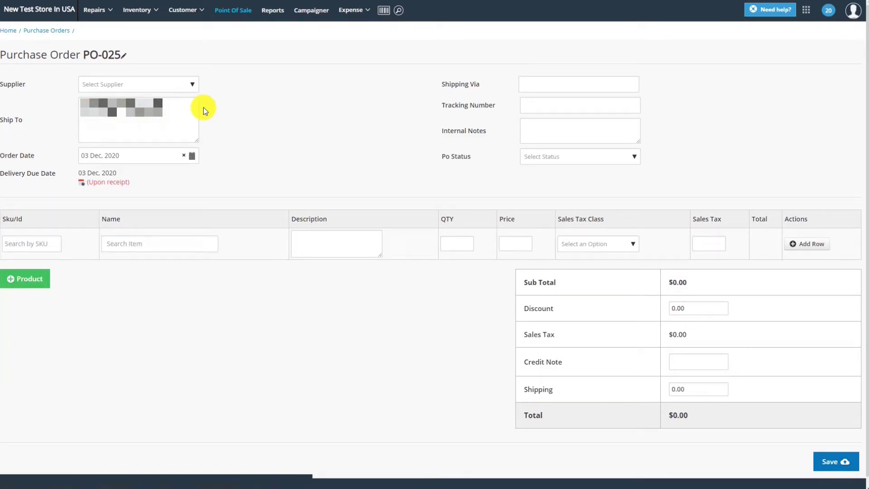
pyautogui.click(176, 85)
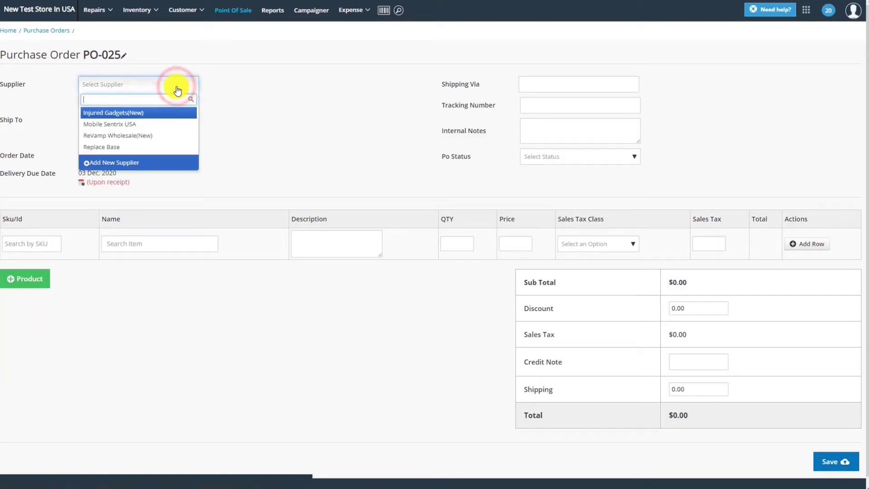
pyautogui.click(147, 147)
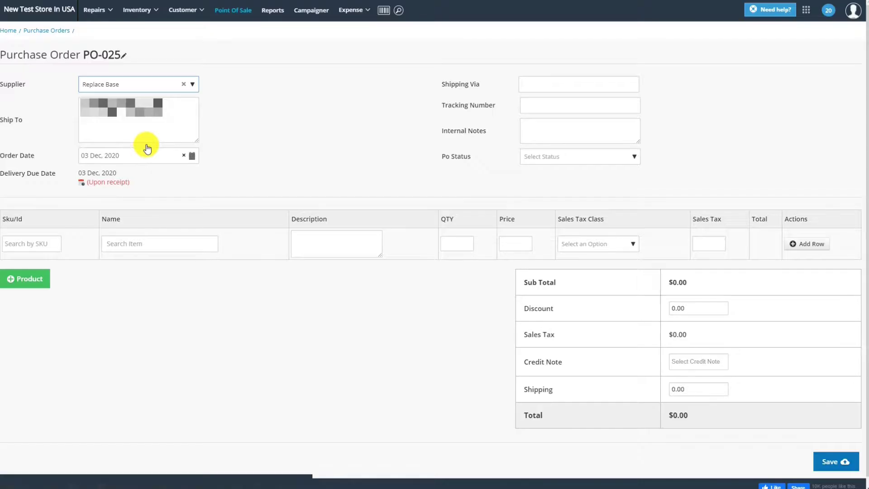
# Step: Add the Nintendo Wii U battery pack and PS4 DualShock button set to the order
pyautogui.click(126, 243)
pyautogui.write('nintendo')
pyautogui.click(208, 335)
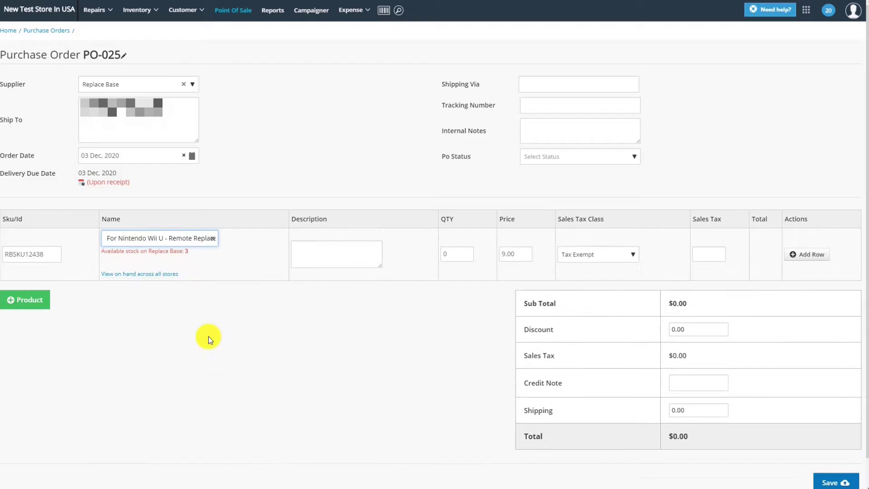
pyautogui.click(786, 253)
pyautogui.click(158, 270)
pyautogui.write('playst')
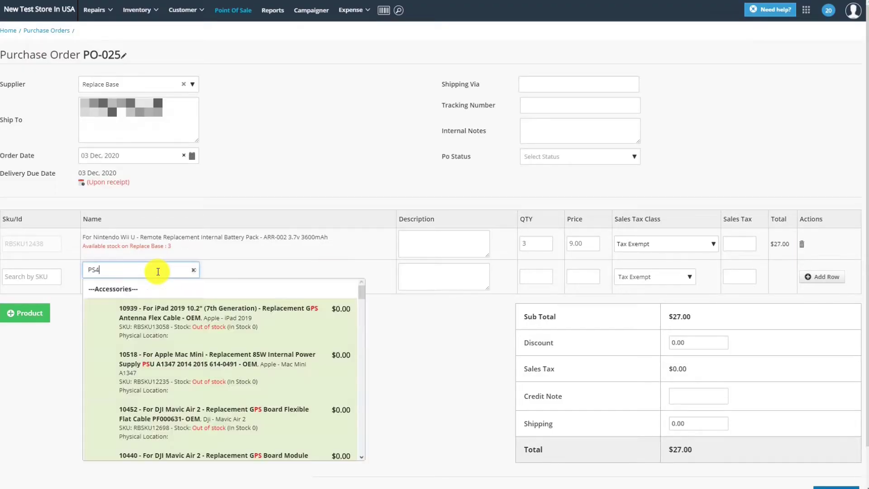
pyautogui.click(208, 307)
# Step: Add 20 PS4 Pro External Housing Shells as a third line and save PO-025
pyautogui.click(821, 276)
pyautogui.click(158, 302)
pyautogui.write('ps4')
pyautogui.click(261, 424)
pyautogui.click(535, 308)
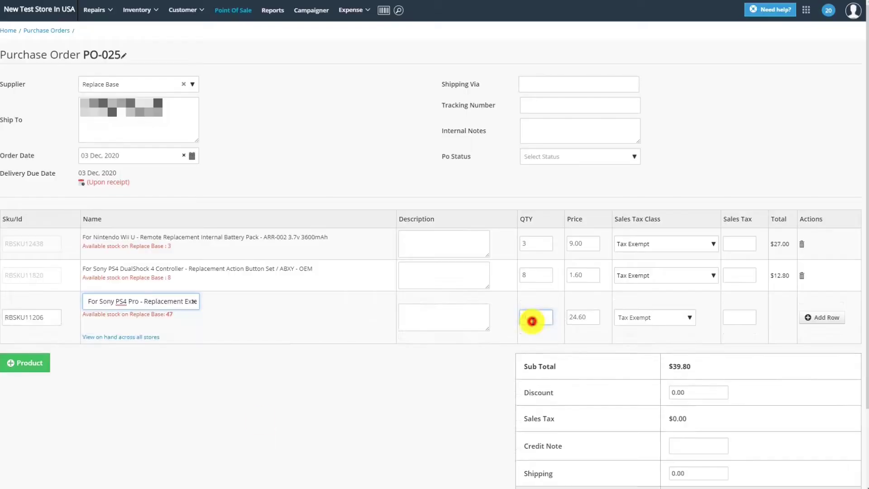
pyautogui.write('20')
pyautogui.scroll(-3, 832, 443)
pyautogui.click(841, 452)
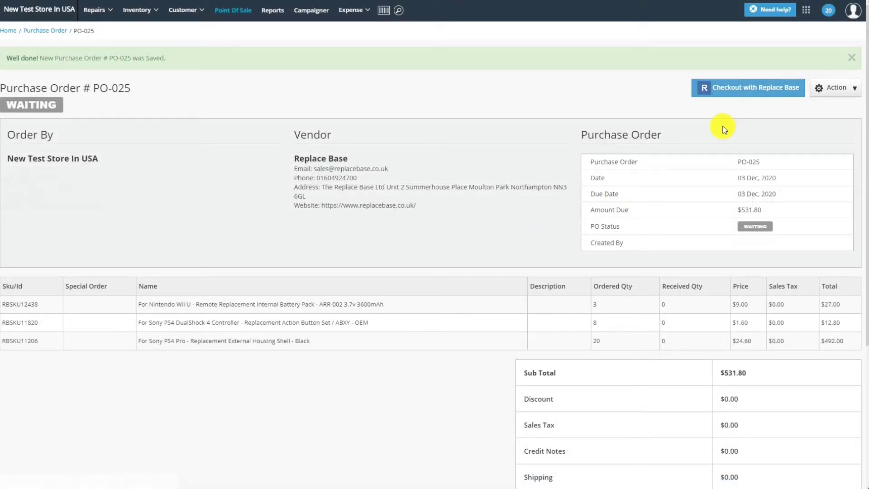
# Step: Check out PO-025 with Replace Base, sending its three parts to the basket
pyautogui.click(748, 88)
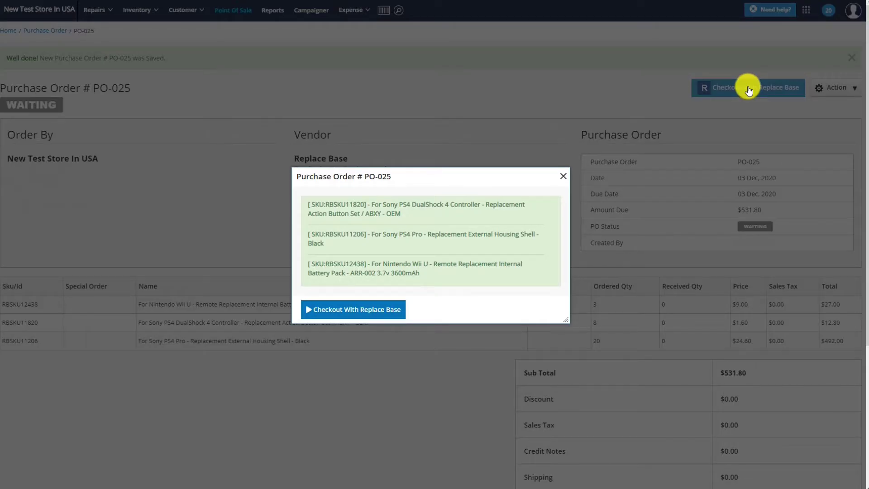
pyautogui.click(392, 312)
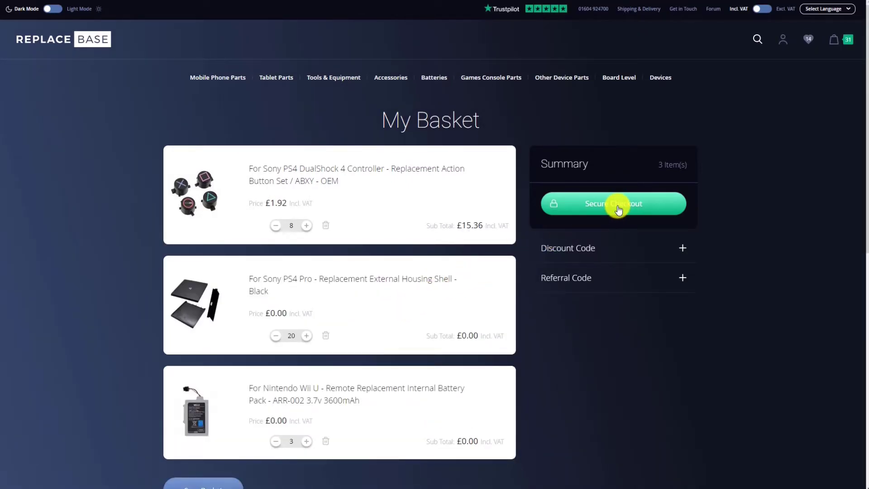
# Step: Start Secure Checkout from the Replace Base My Basket page
pyautogui.click(618, 209)
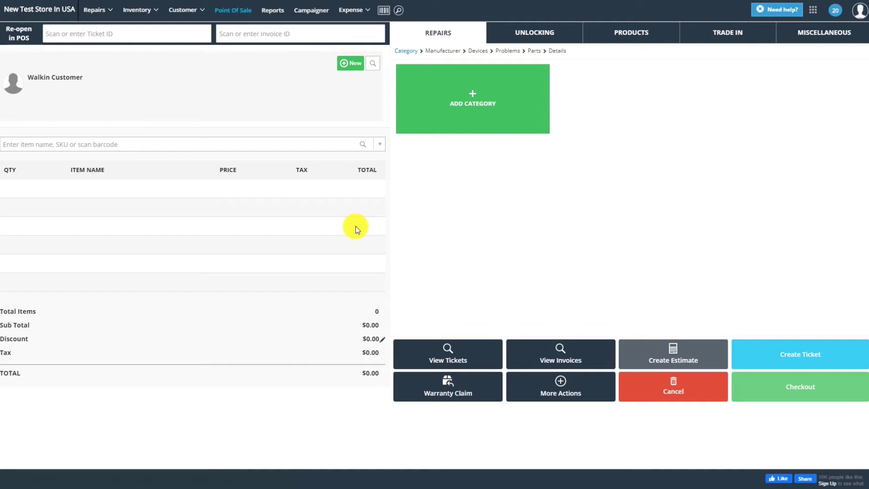
# Step: Open the Low Stock Report and set its criteria to Supplier
pyautogui.click(144, 13)
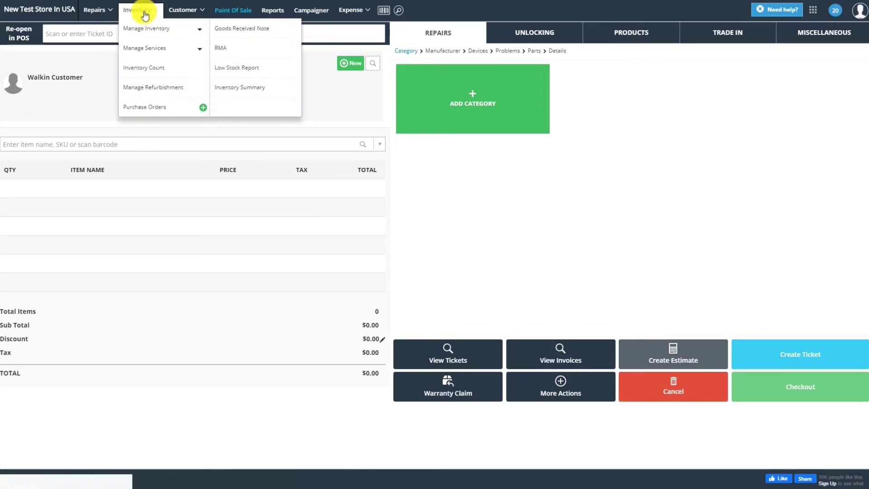
pyautogui.click(252, 71)
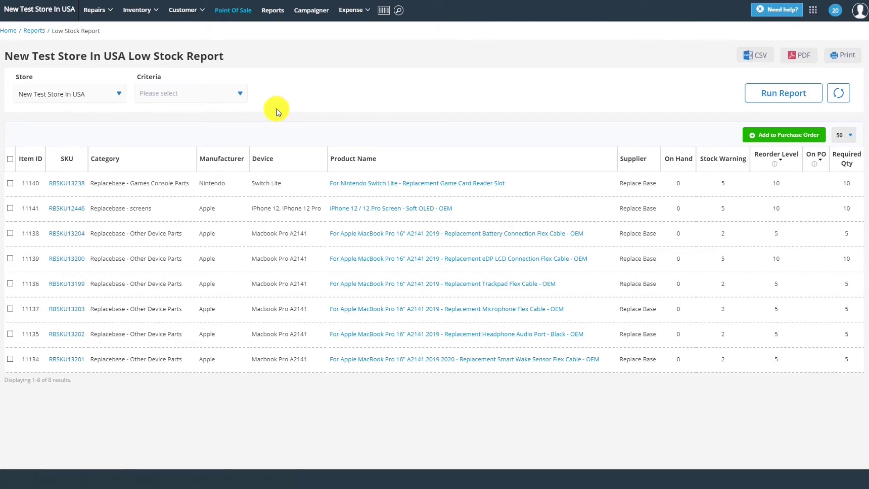
pyautogui.click(215, 95)
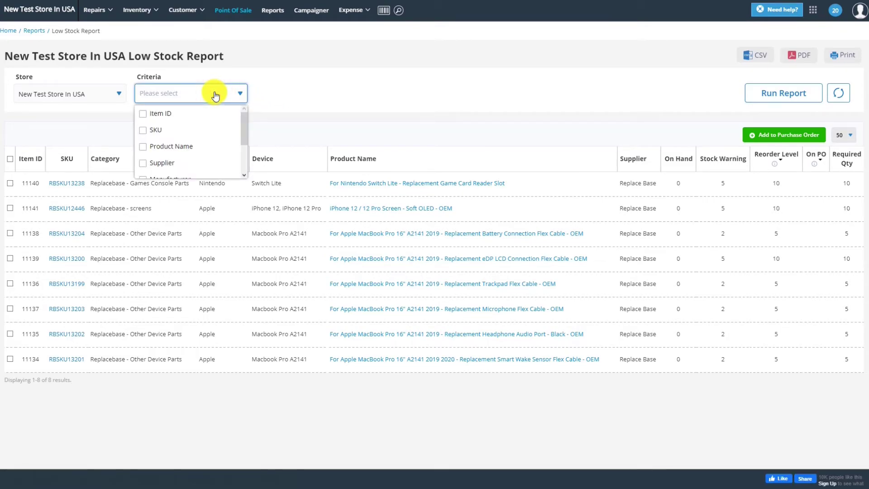
pyautogui.click(162, 164)
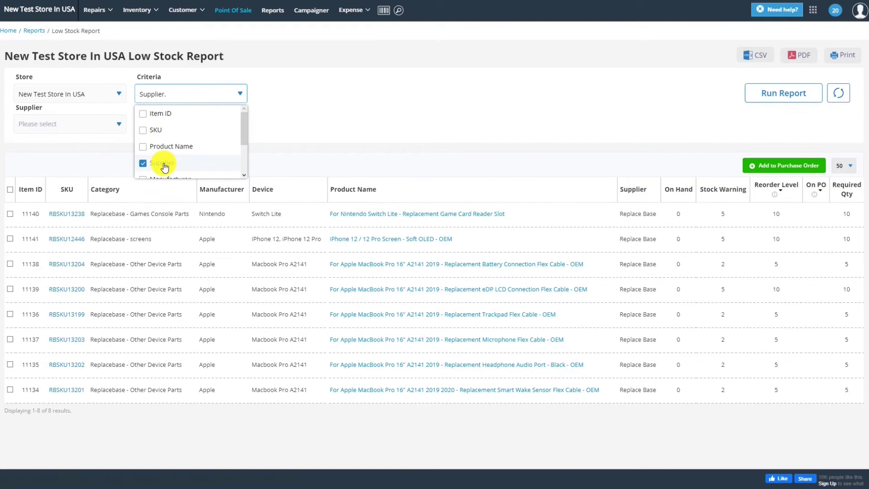
pyautogui.click(283, 132)
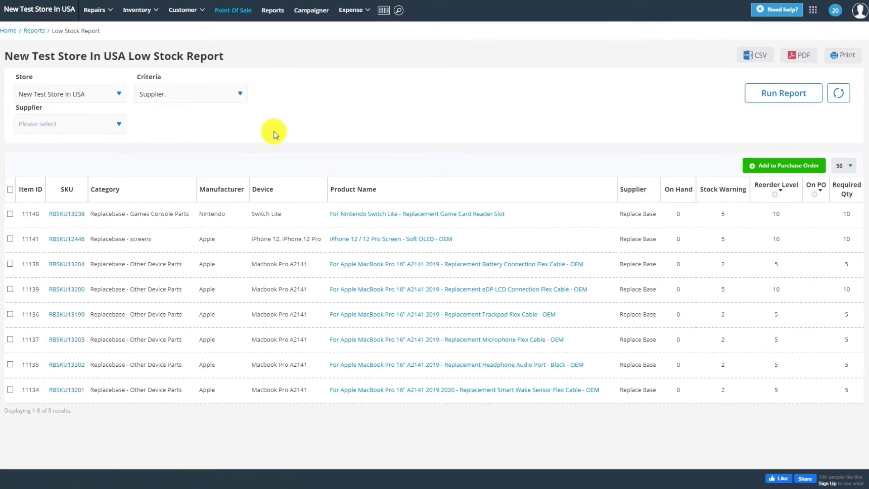
# Step: Choose Replace Base as the supplier and run the report
pyautogui.click(117, 124)
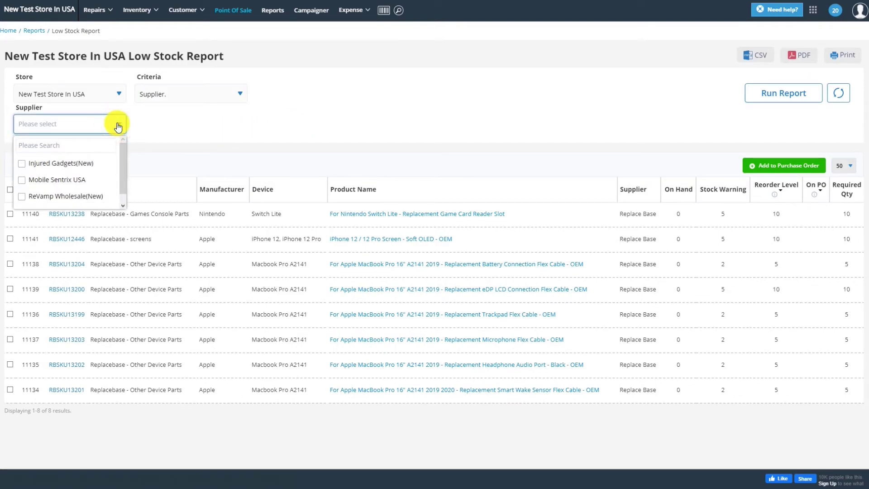
pyautogui.scroll(-1, 119, 169)
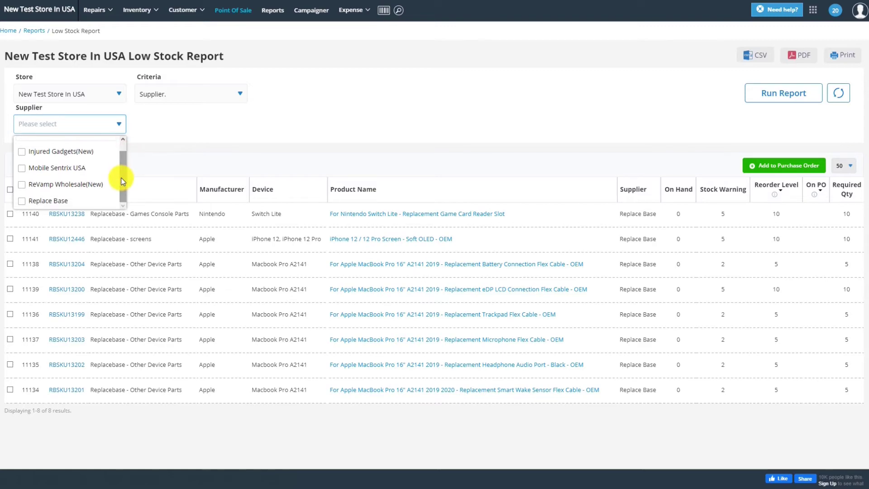
pyautogui.click(57, 200)
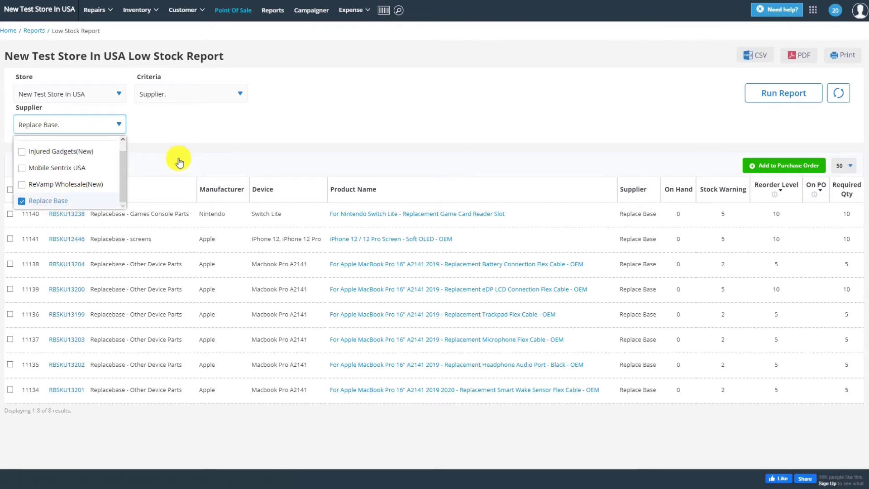
pyautogui.click(277, 124)
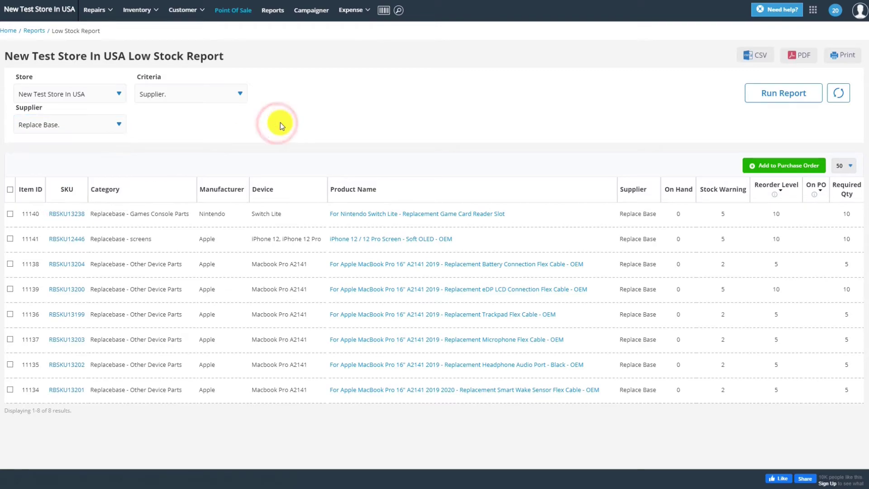
pyautogui.click(796, 101)
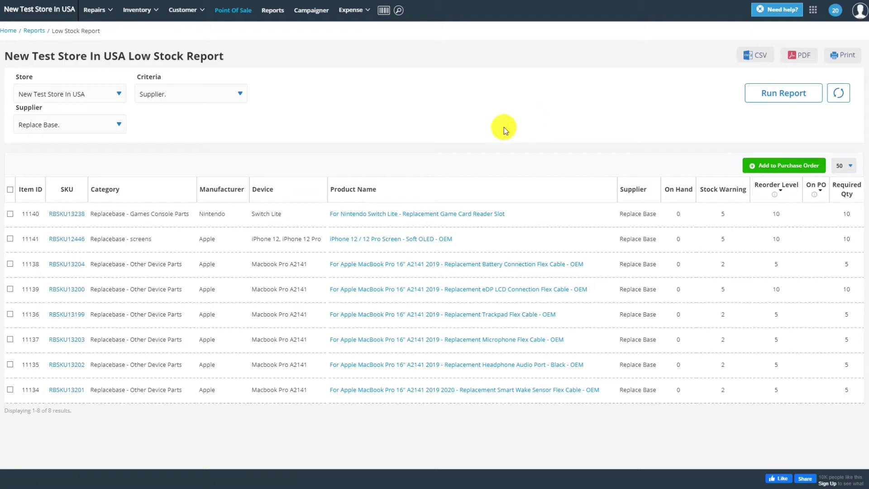
# Step: Tick items 11141, 11137, 11135 and 11140 and add them to a purchase order
pyautogui.click(10, 238)
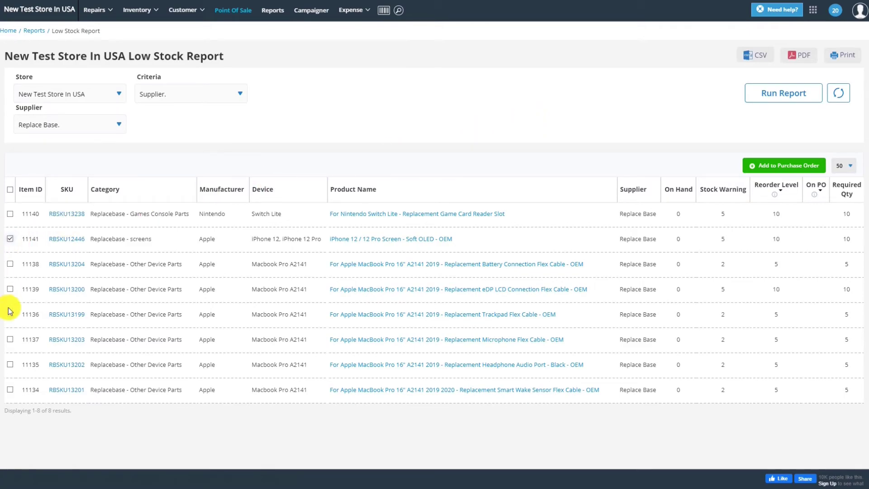
pyautogui.click(10, 339)
pyautogui.click(10, 365)
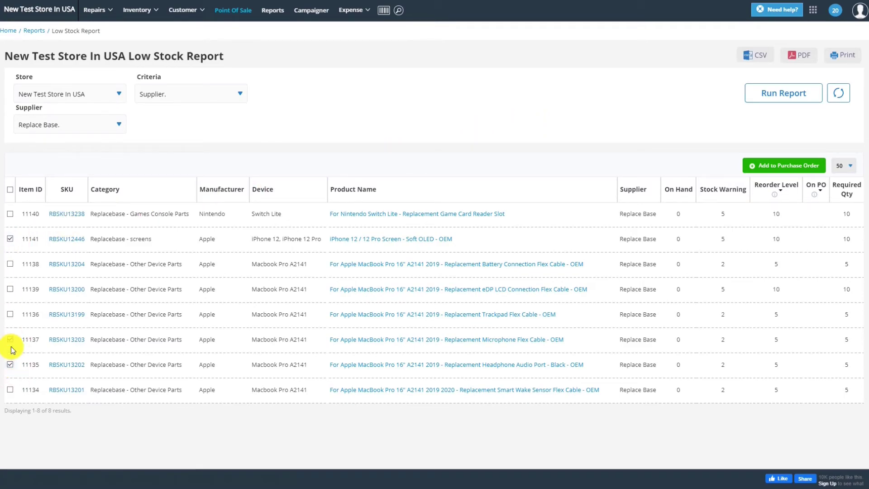
pyautogui.click(10, 214)
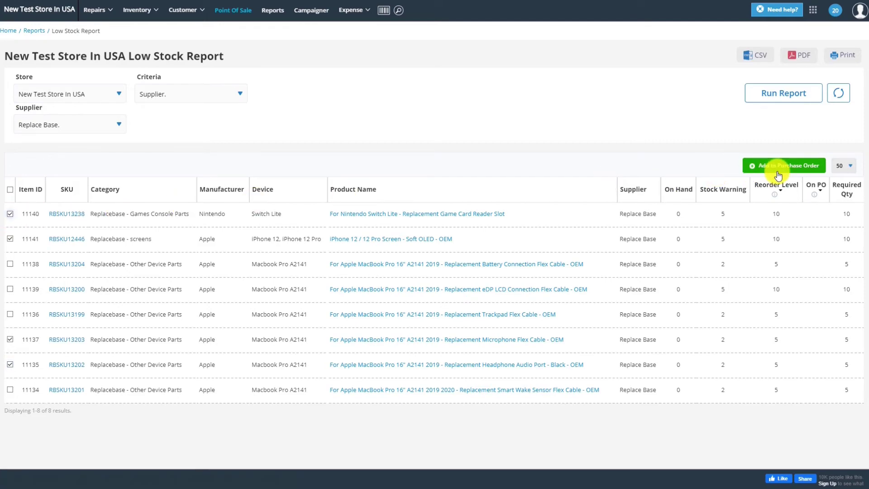
pyautogui.click(777, 175)
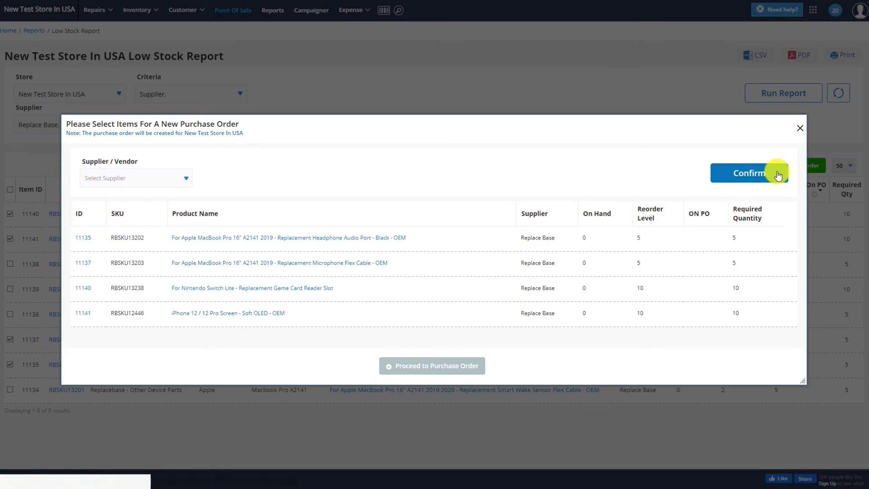
# Step: Confirm Replace Base as the order's supplier and proceed to the purchase order
pyautogui.click(179, 186)
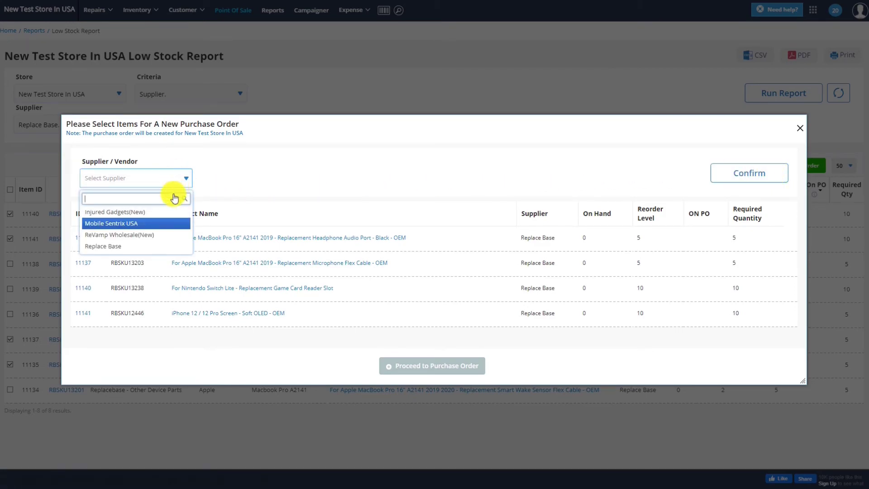
pyautogui.click(152, 249)
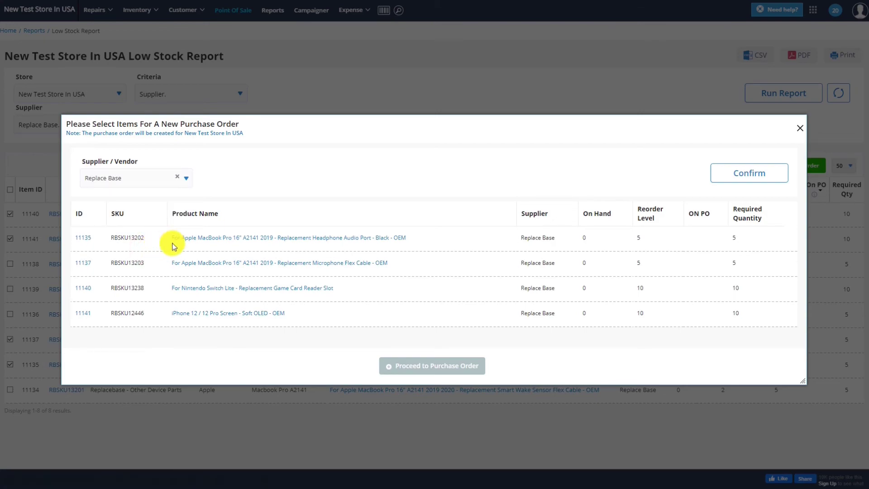
pyautogui.click(744, 168)
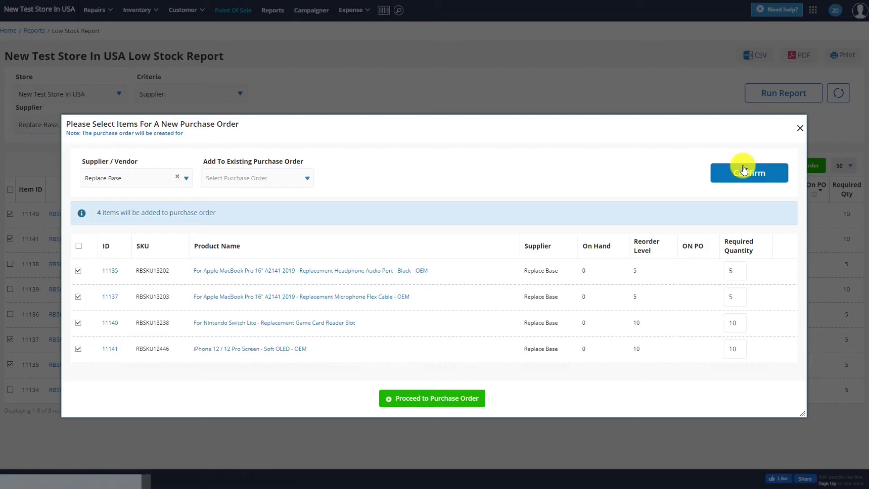
pyautogui.click(417, 398)
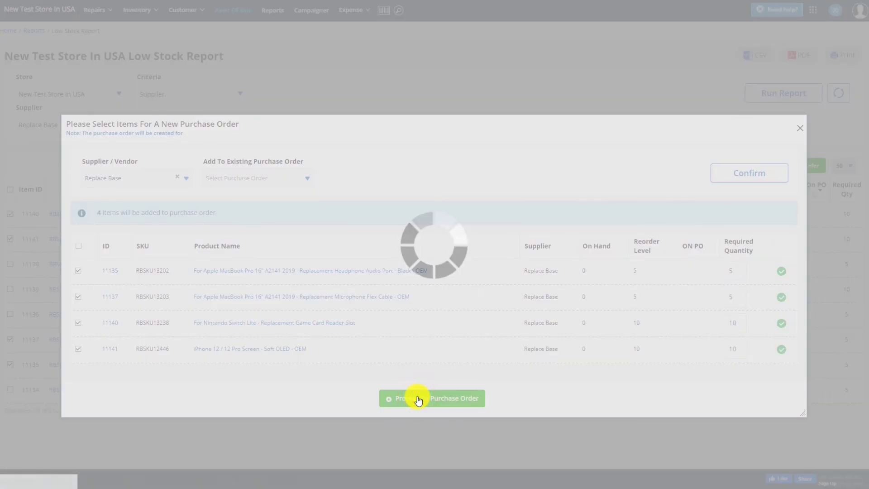